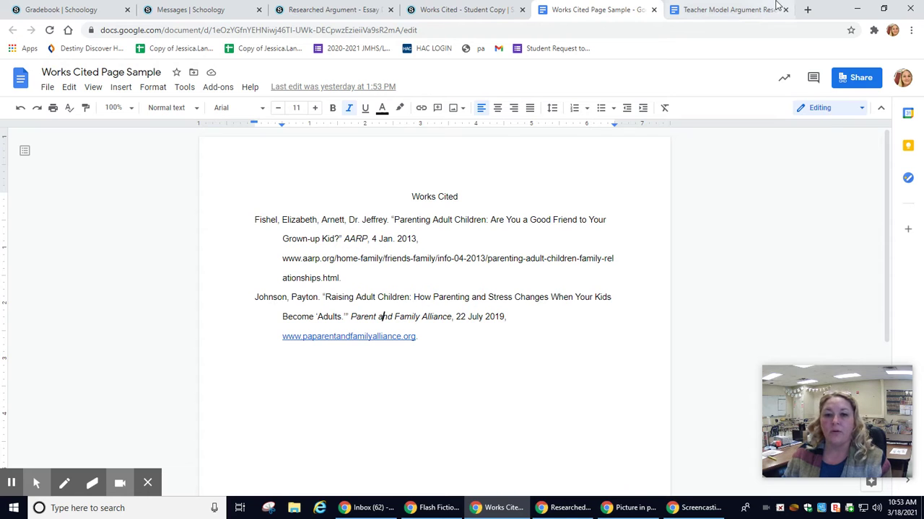
- In the Works Cited sample, select the title, then part of the first author's surname
left_click(427, 199)
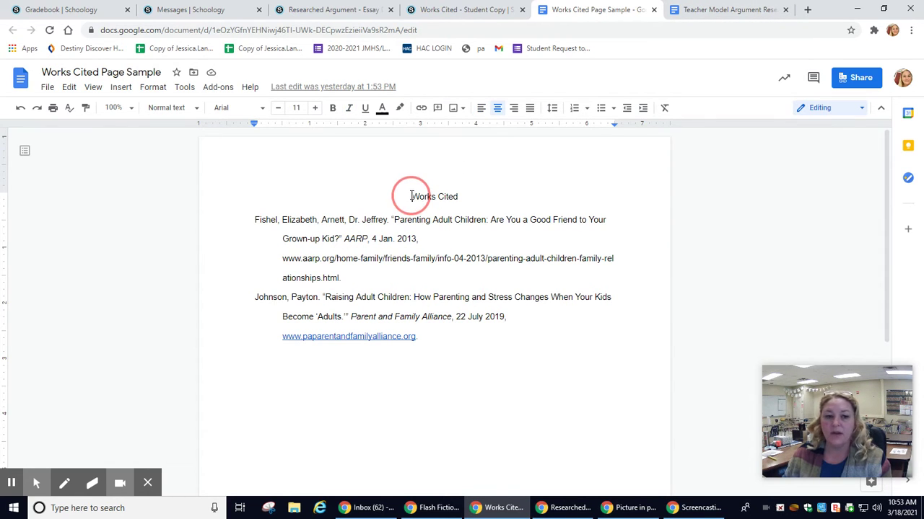
mouse_move(411, 197)
left_mouse_down()
mouse_move(439, 214)
mouse_move(435, 342)
left_mouse_up()
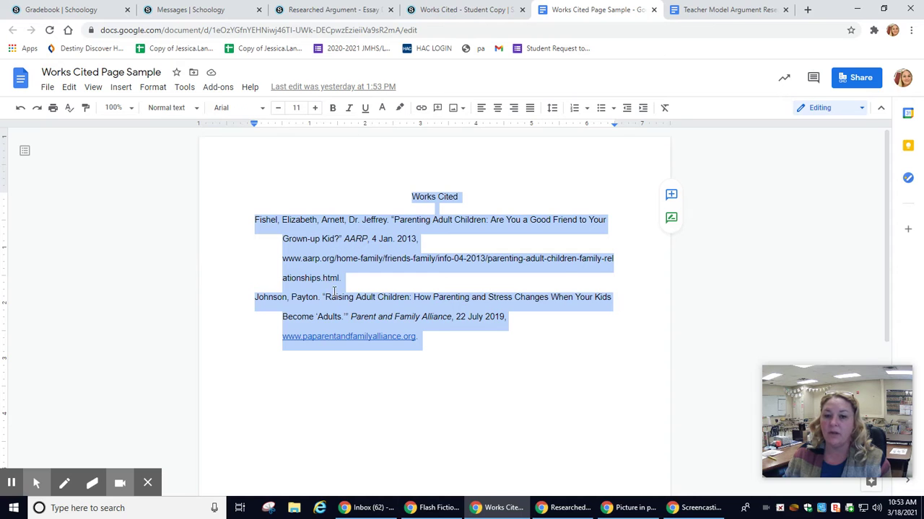
left_click(271, 220)
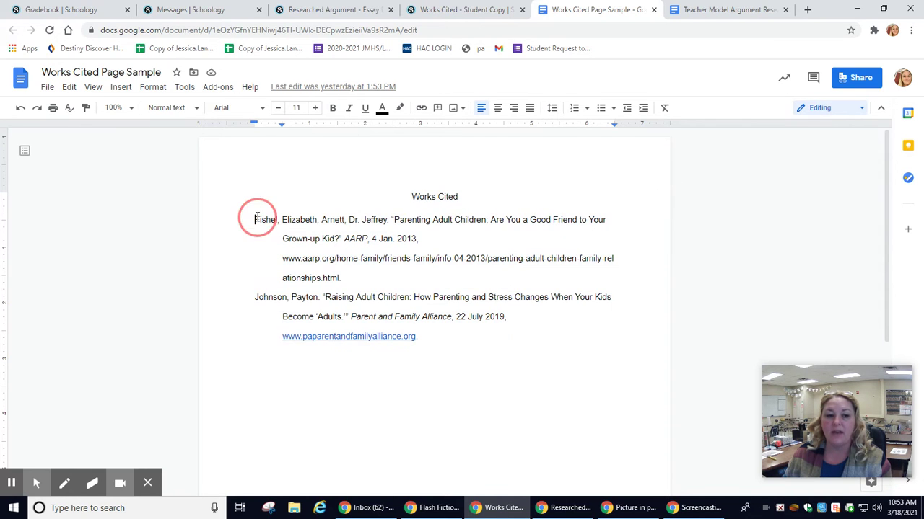
left_click_drag(256, 219, 271, 219)
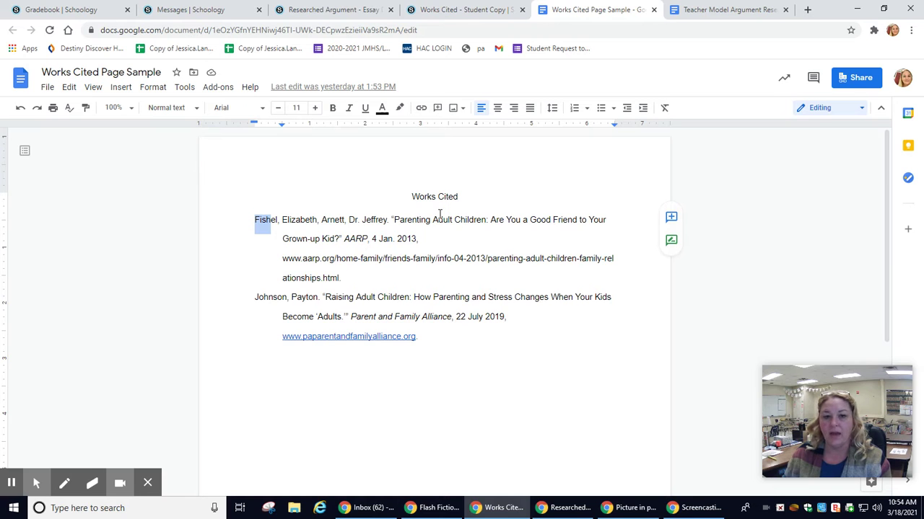
left_click(729, 10)
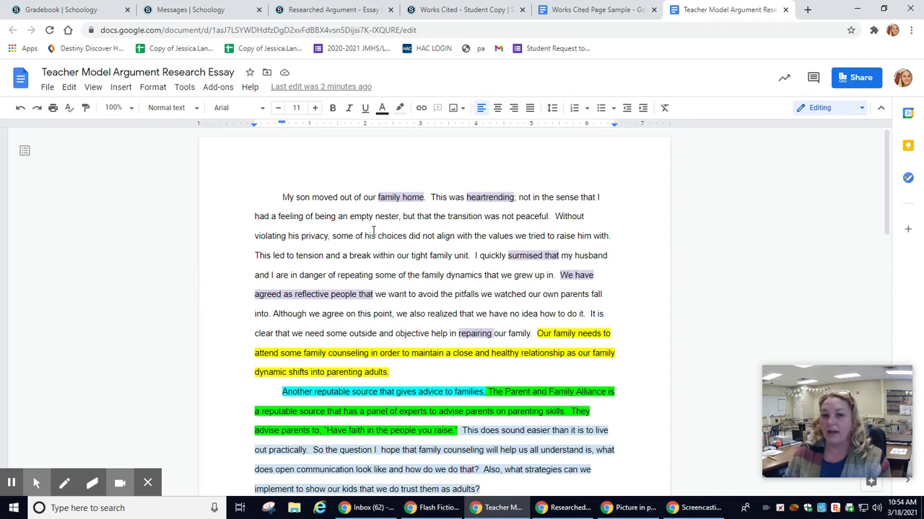
left_click(443, 174)
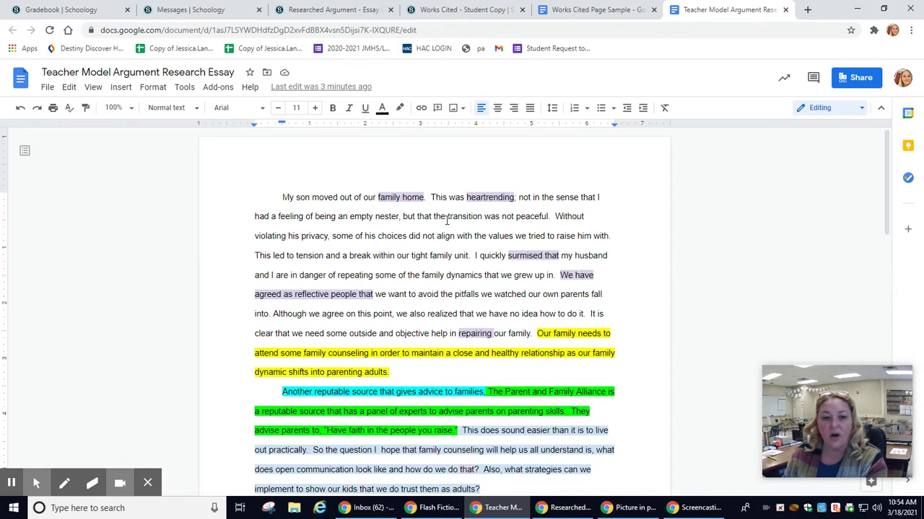
- Select the entire essay and set its highlight colour to None
key("ctrl+a")
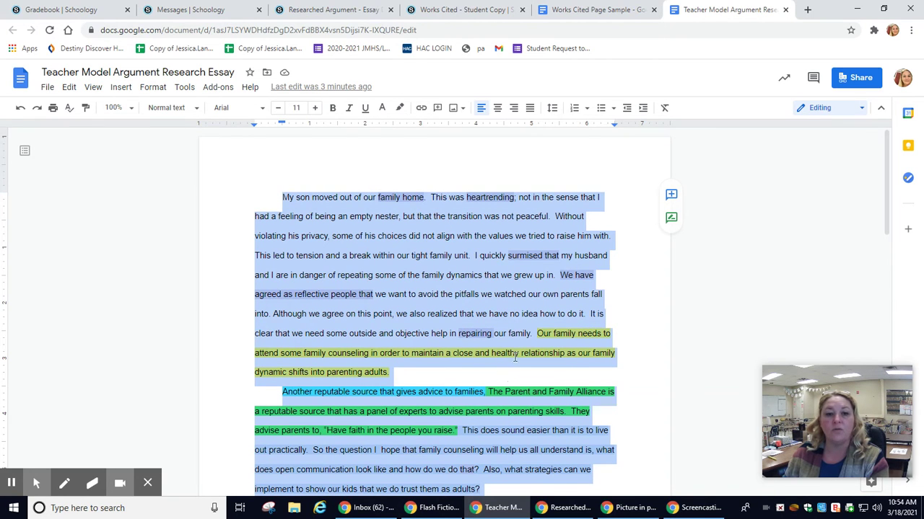
left_click(398, 109)
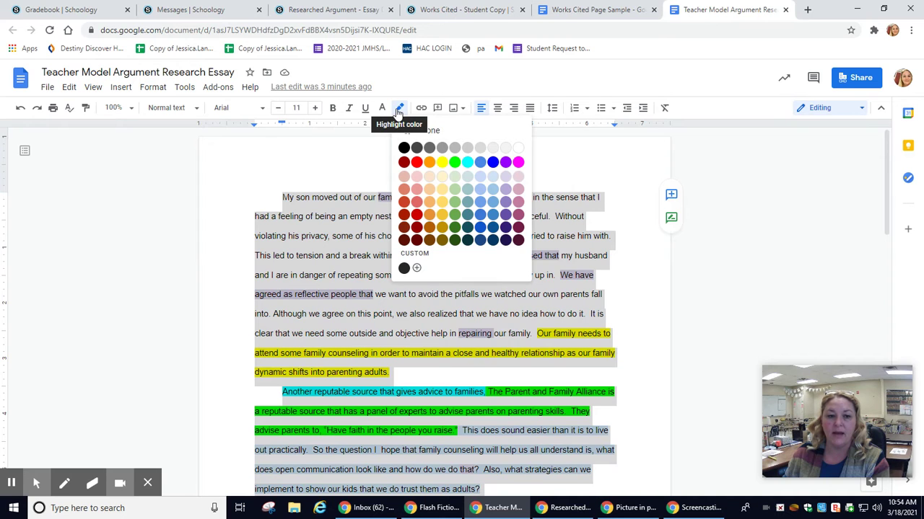
left_click(450, 132)
left_click(442, 217)
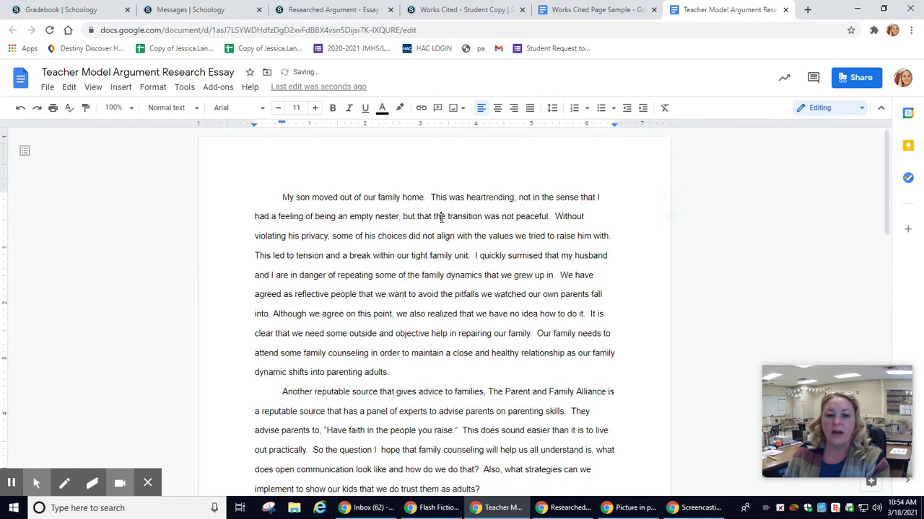
scroll(440, 213, "down", 3)
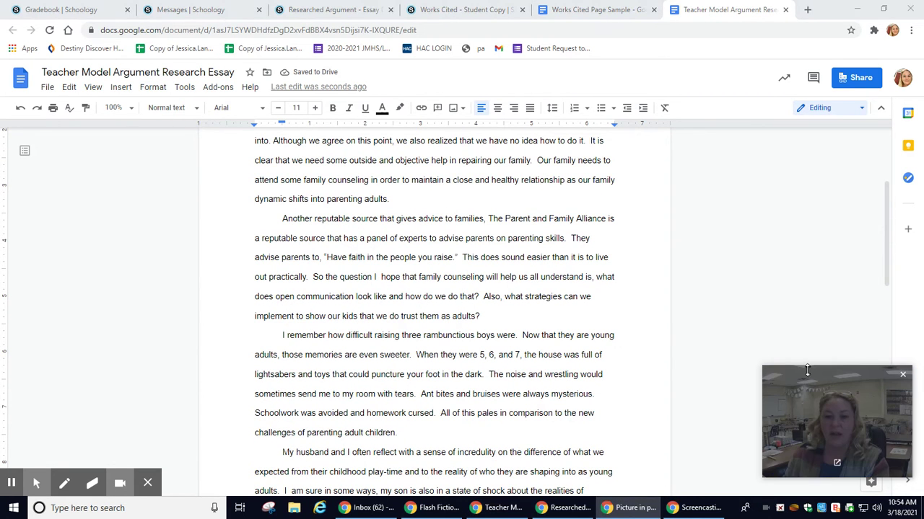
- Scroll to the essay's end and insert a page break after 'family matters.'
left_click_drag(763, 366, 696, 229)
left_click_drag(840, 374, 717, 186)
left_click_drag(886, 203, 871, 477)
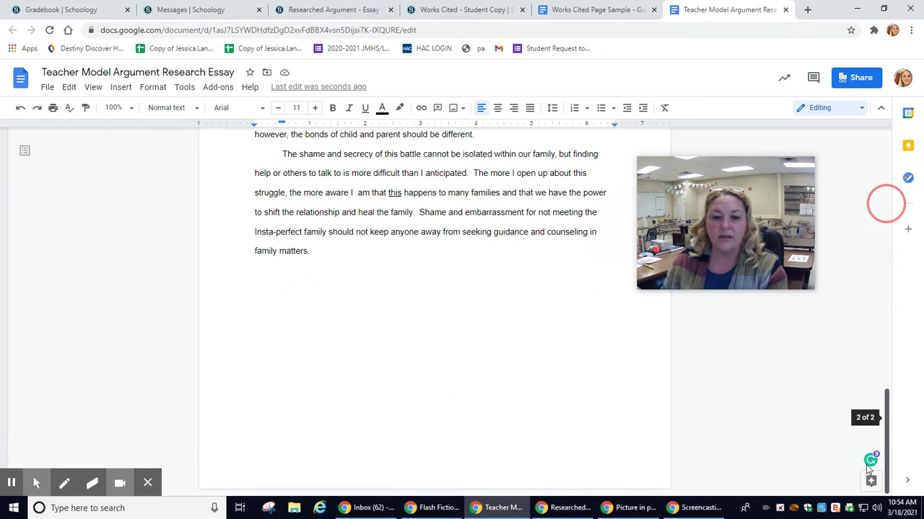
left_click(309, 342)
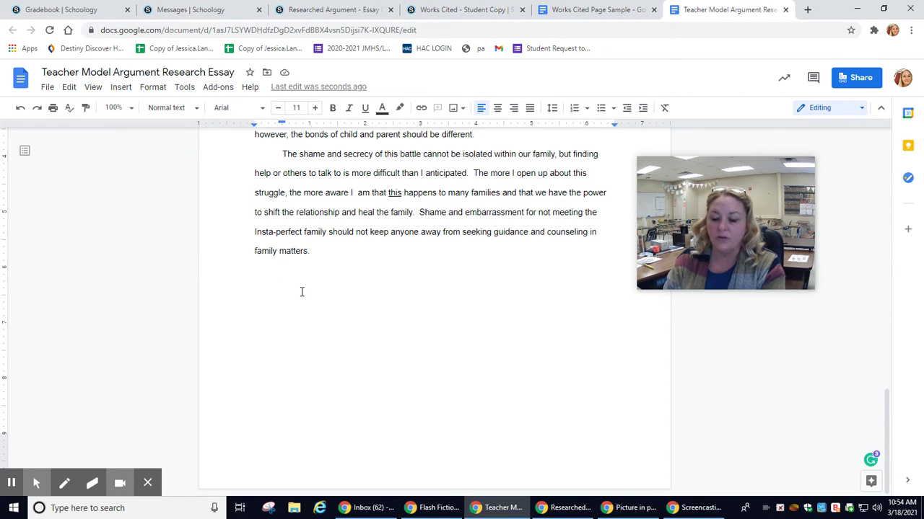
key("ctrl+Return")
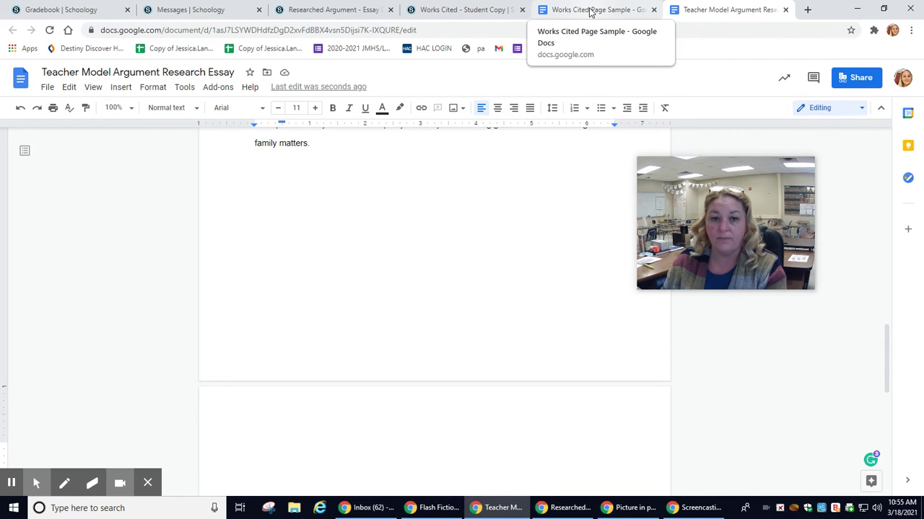
- Copy the whole Works Cited sample and paste it onto the essay's new page
left_click(591, 10)
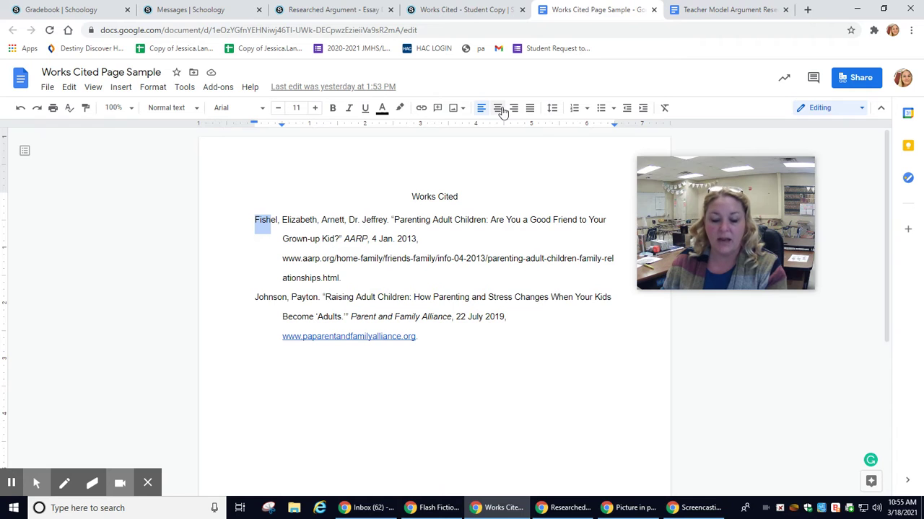
key("ctrl+a")
key("ctrl+c")
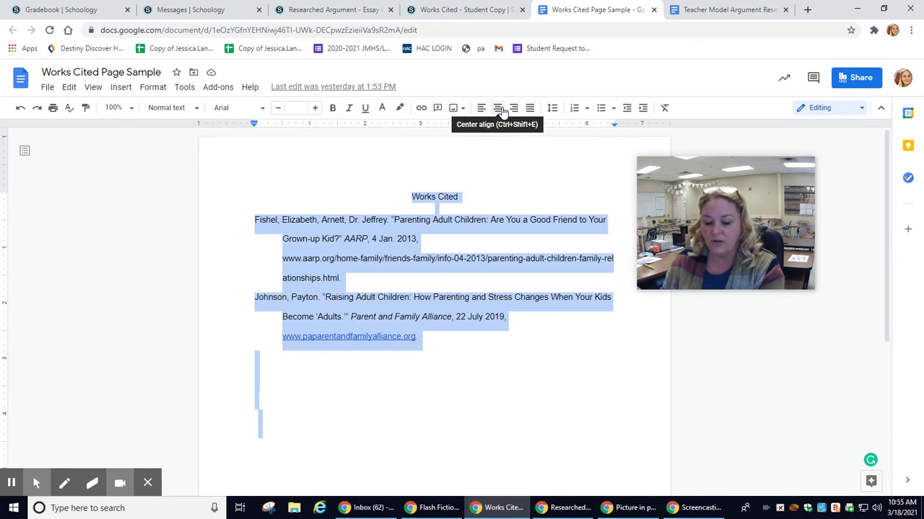
left_click(687, 7)
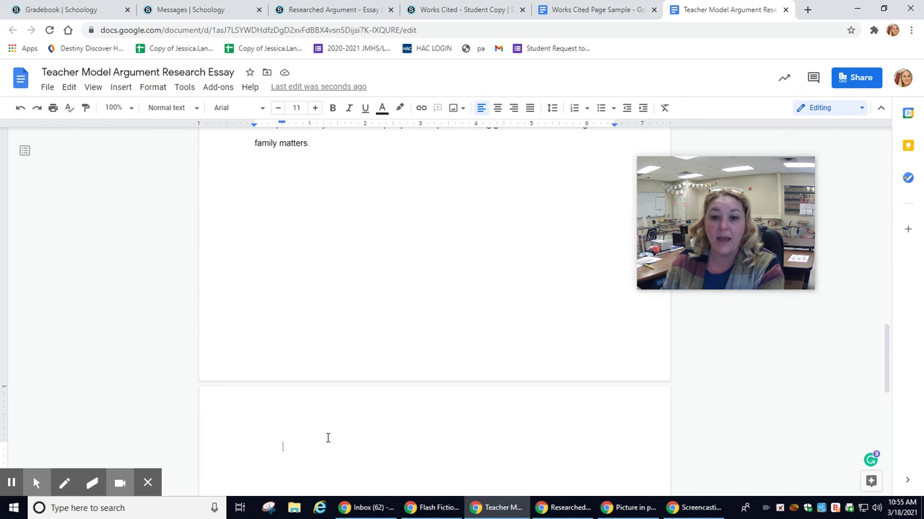
key("ctrl+v")
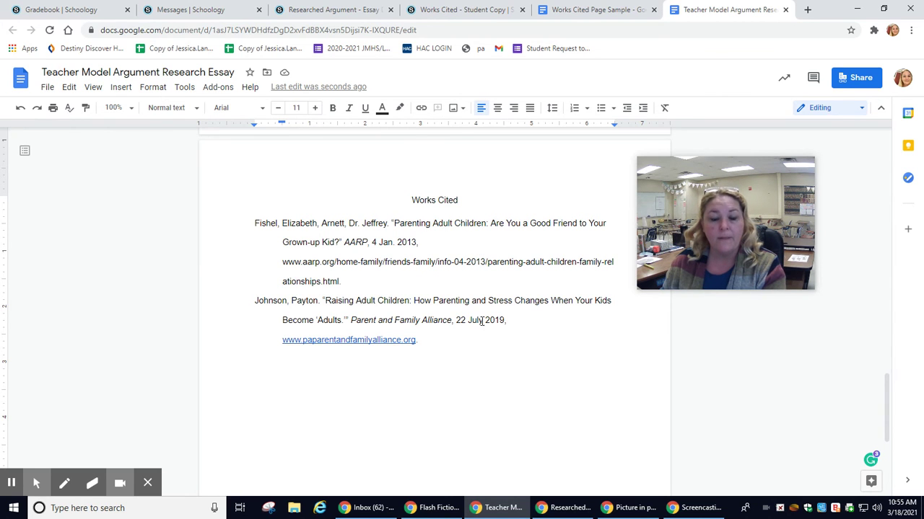
scroll(503, 325, "up", 3)
scroll(505, 326, "up", 3)
scroll(510, 329, "up", 4)
scroll(509, 329, "up", 5)
scroll(469, 317, "up", 3)
scroll(440, 310, "up", 1)
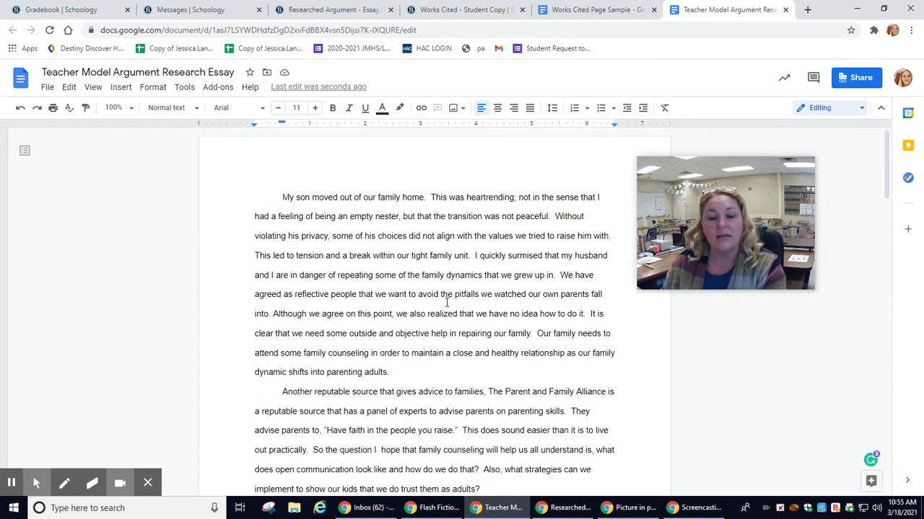